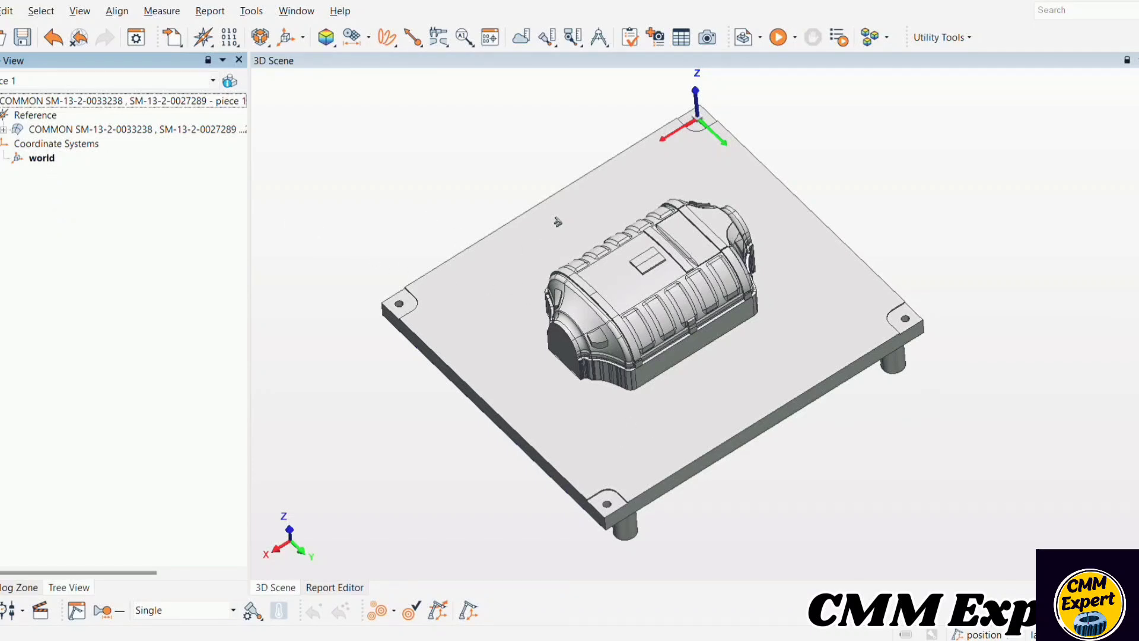
# - Pick the plate's four corner holes on the CAD model as circles 1–4
pyautogui.click(352, 36)
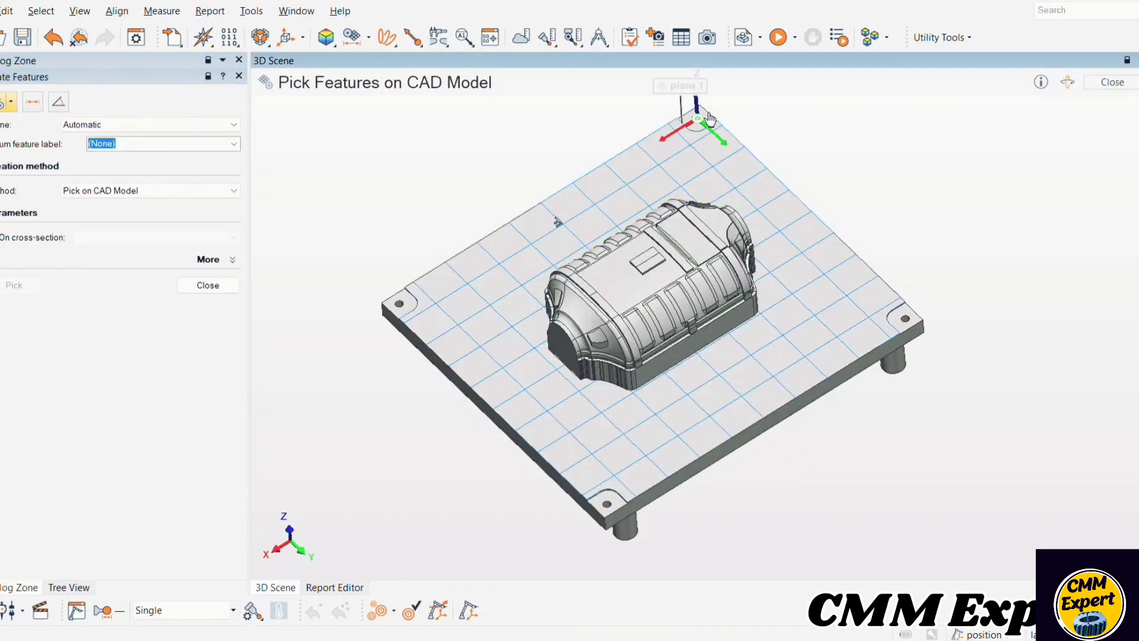
pyautogui.scroll(5, 697, 133)
pyautogui.scroll(-3, 648, 374)
pyautogui.click(639, 360)
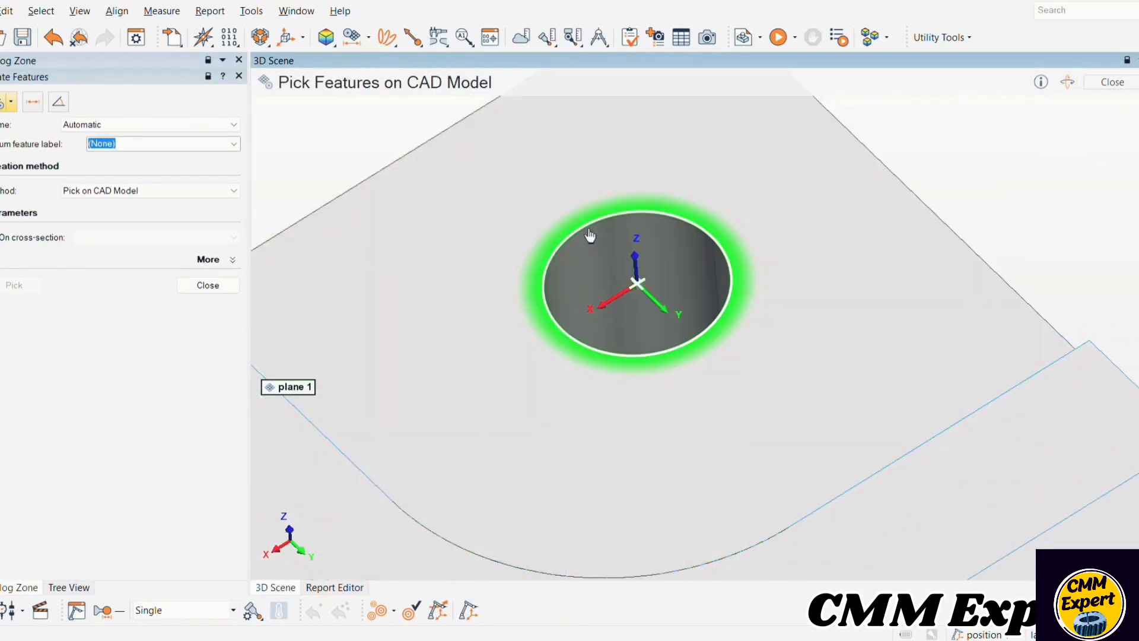
pyautogui.scroll(-5, 655, 299)
pyautogui.scroll(5, 747, 383)
pyautogui.scroll(3, 825, 335)
pyautogui.click(812, 346)
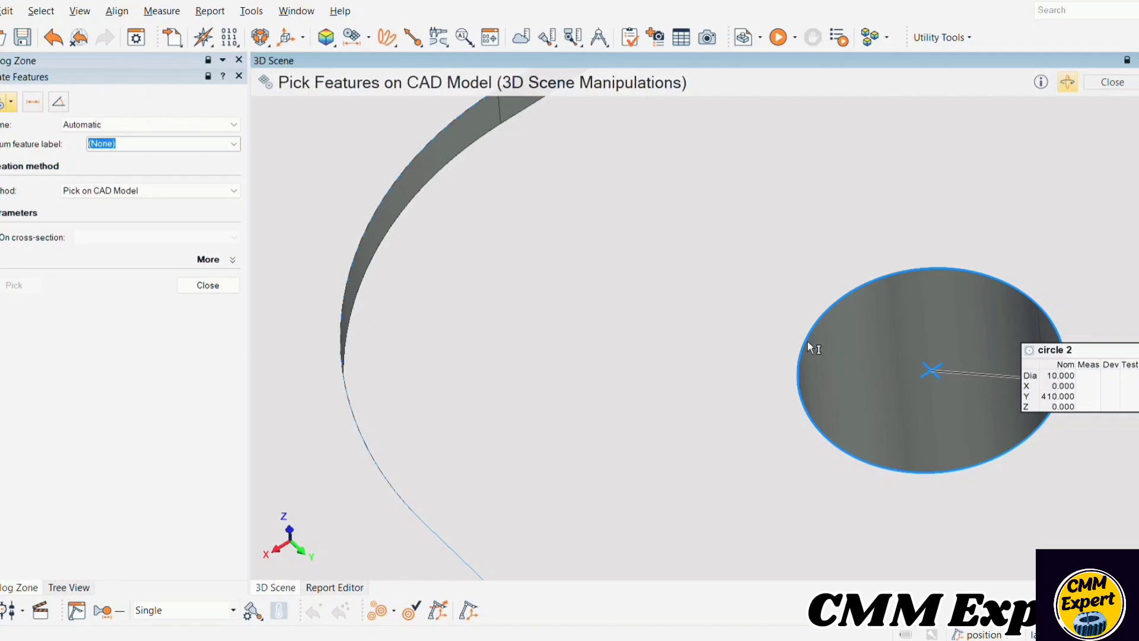
pyautogui.scroll(-6, 652, 385)
pyautogui.scroll(5, 611, 422)
pyautogui.click(617, 424)
pyautogui.scroll(-5, 699, 362)
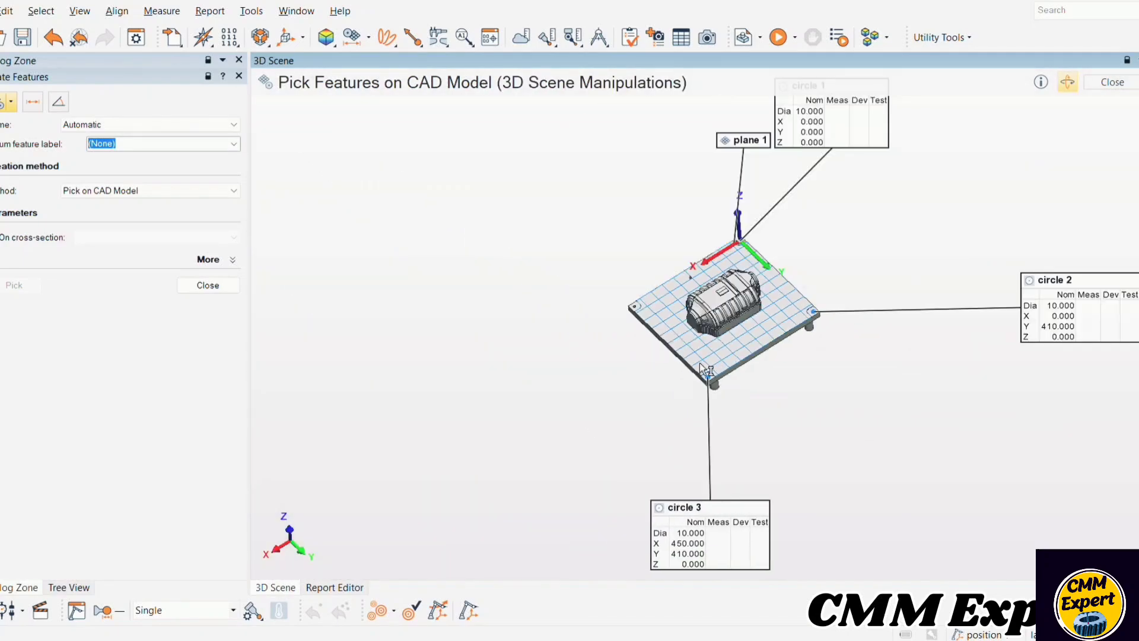
pyautogui.scroll(5, 703, 436)
pyautogui.scroll(5, 704, 436)
pyautogui.click(638, 445)
pyautogui.scroll(-5, 379, 347)
pyautogui.click(208, 285)
pyautogui.scroll(5, 611, 298)
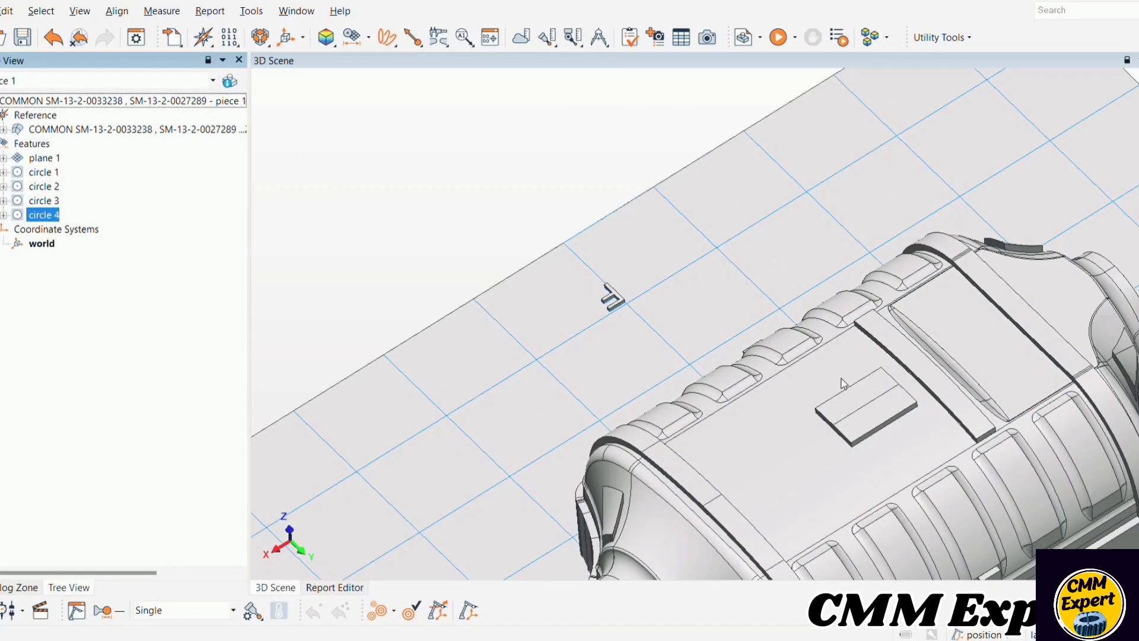
pyautogui.scroll(-5, 611, 298)
# - Set the four circles' X, Y and Z position tolerances to ±0.200
pyautogui.keyDown('shift'); pyautogui.click(43, 172); pyautogui.keyUp('shift')
pyautogui.click(490, 36)
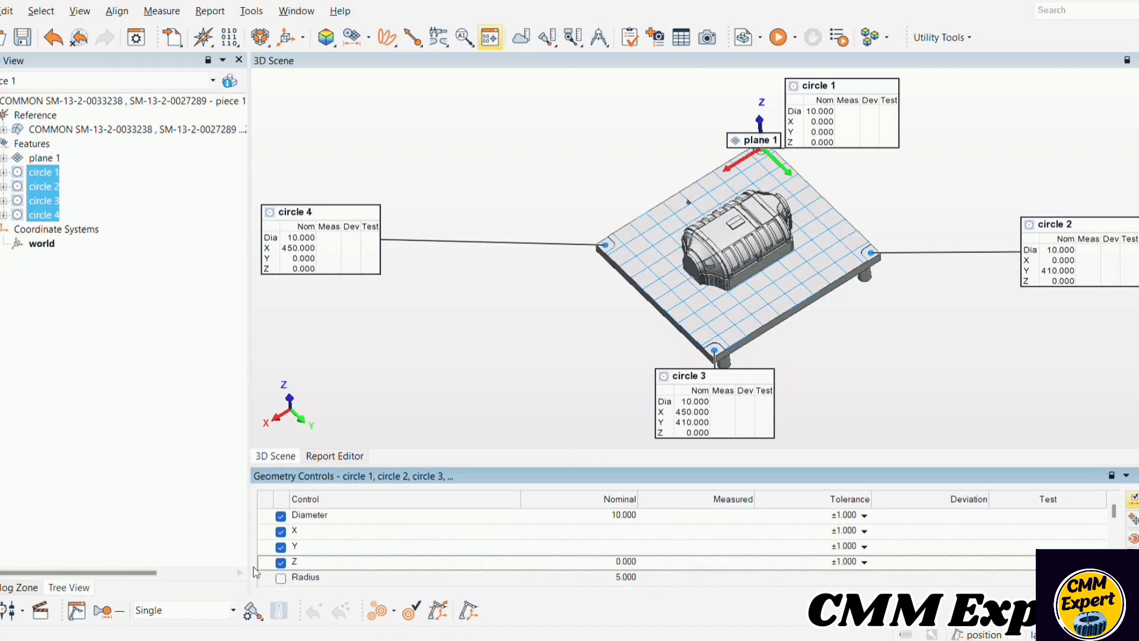
pyautogui.click(326, 531)
pyautogui.keyDown('shift'); pyautogui.click(763, 564); pyautogui.keyUp('shift')
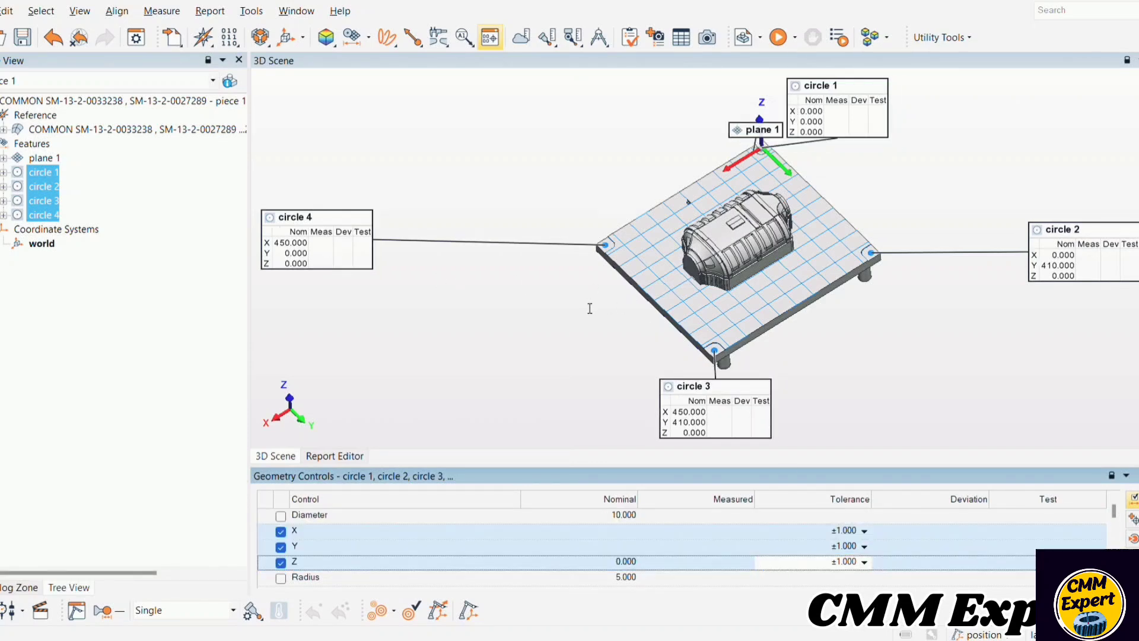
pyautogui.write('0.2')
pyautogui.press('Return')
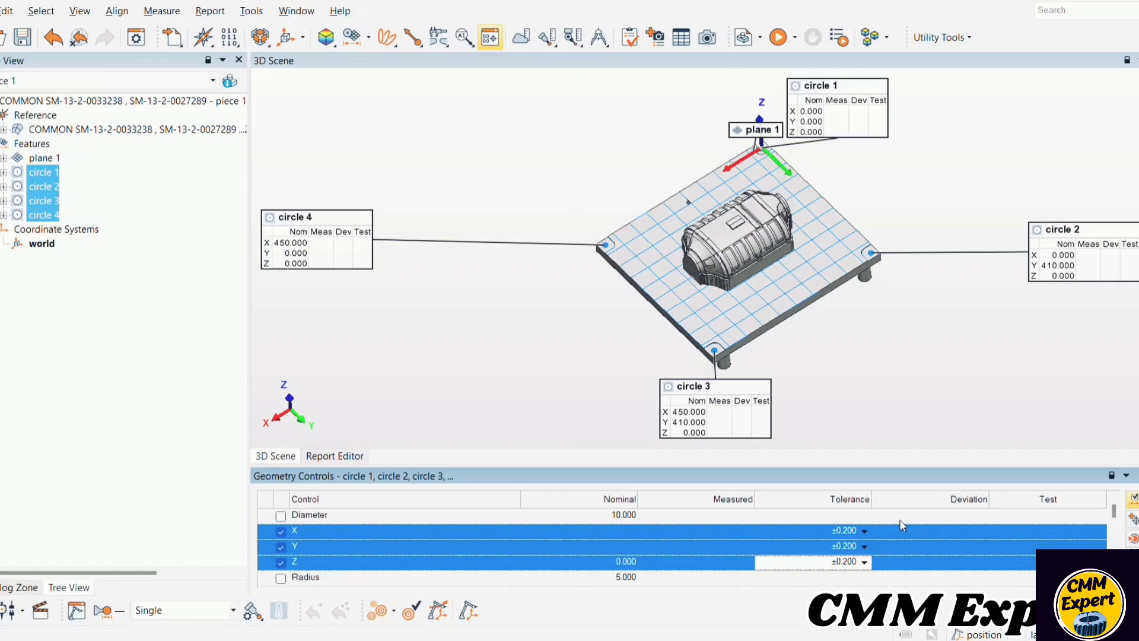
# - Add a flatness control to plane 1
pyautogui.click(990, 436)
pyautogui.click(62, 154)
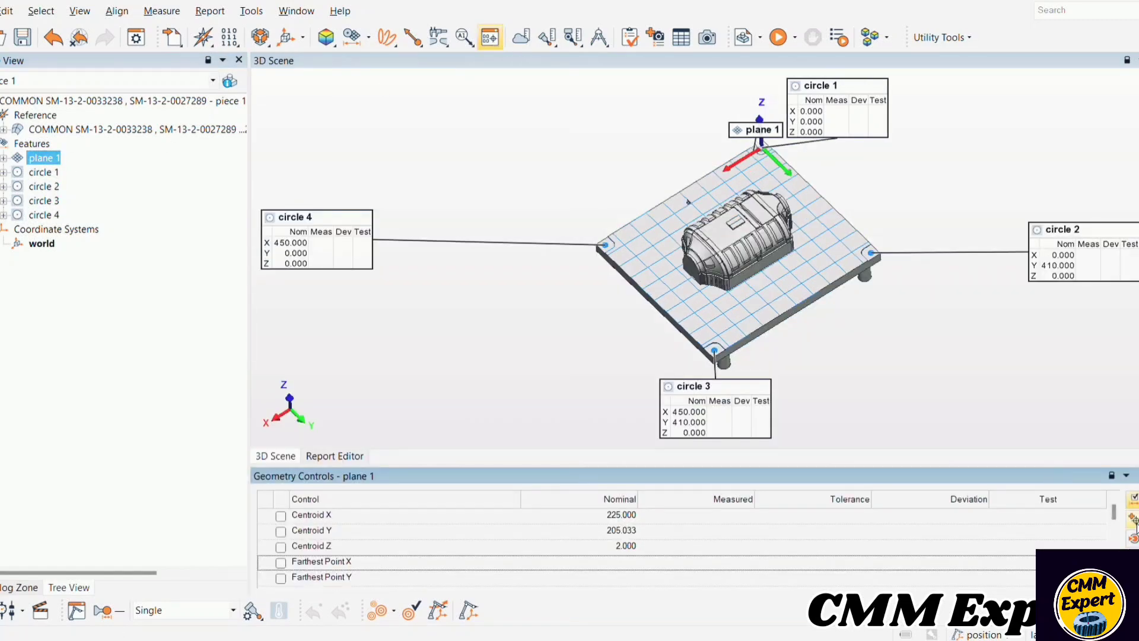
pyautogui.click(1133, 519)
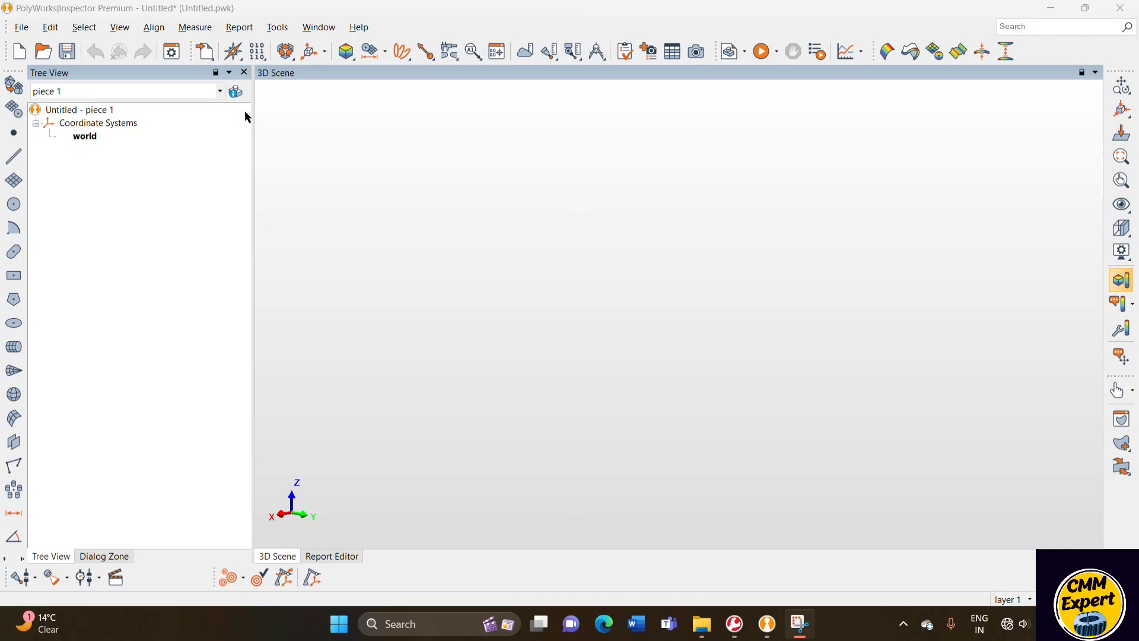
# - Import Flange Pipe.STEP as the reference CAD model
pyautogui.click(203, 55)
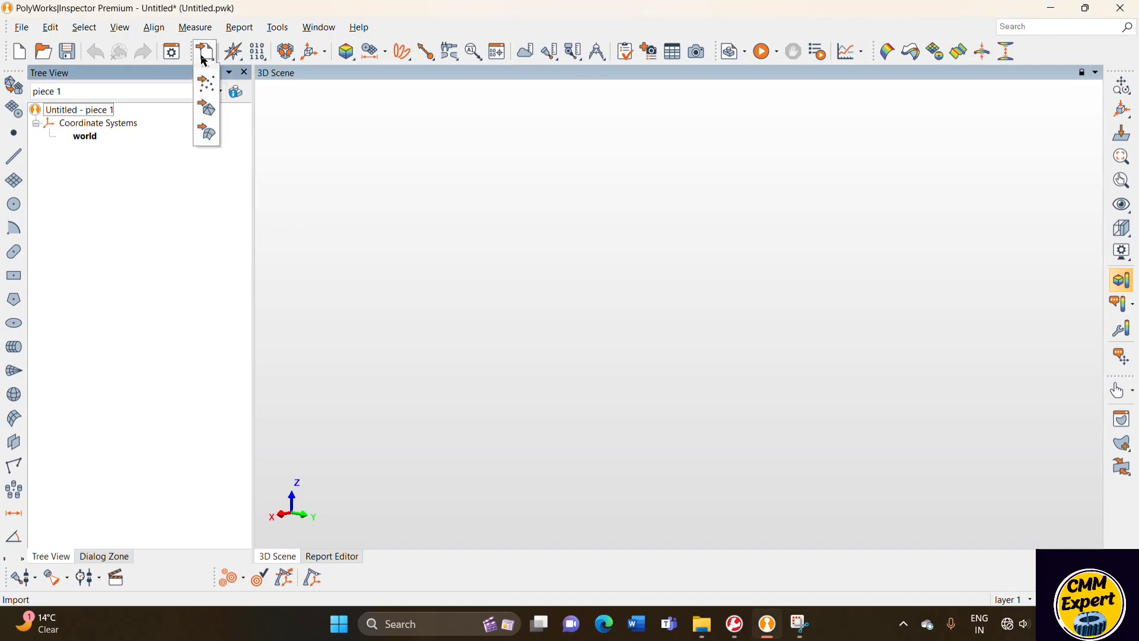
pyautogui.click(206, 133)
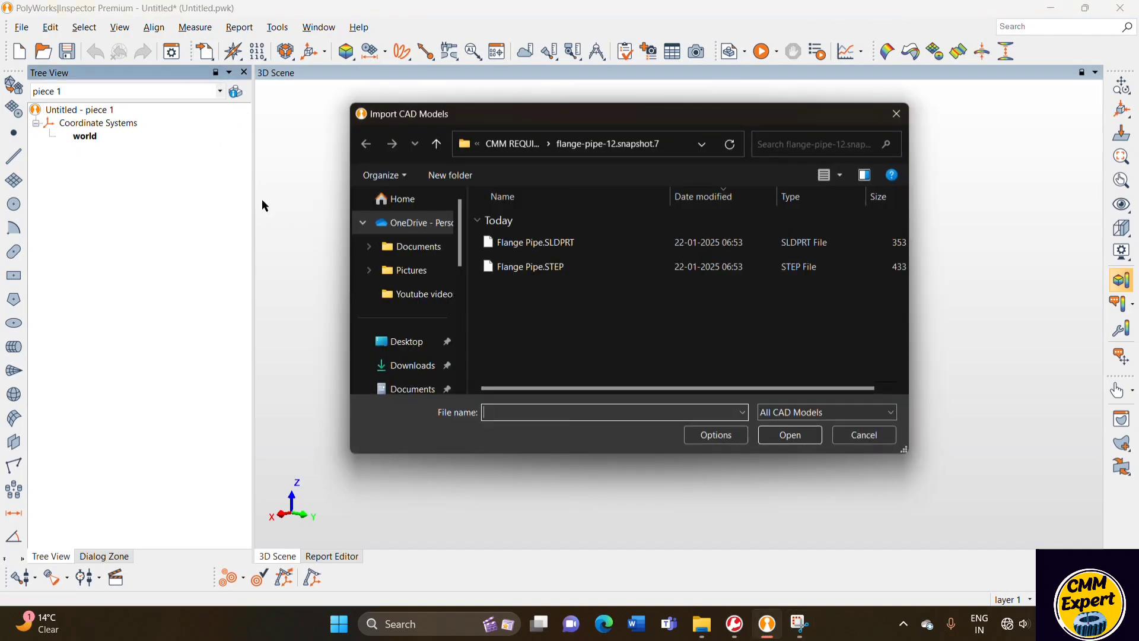
pyautogui.click(545, 269)
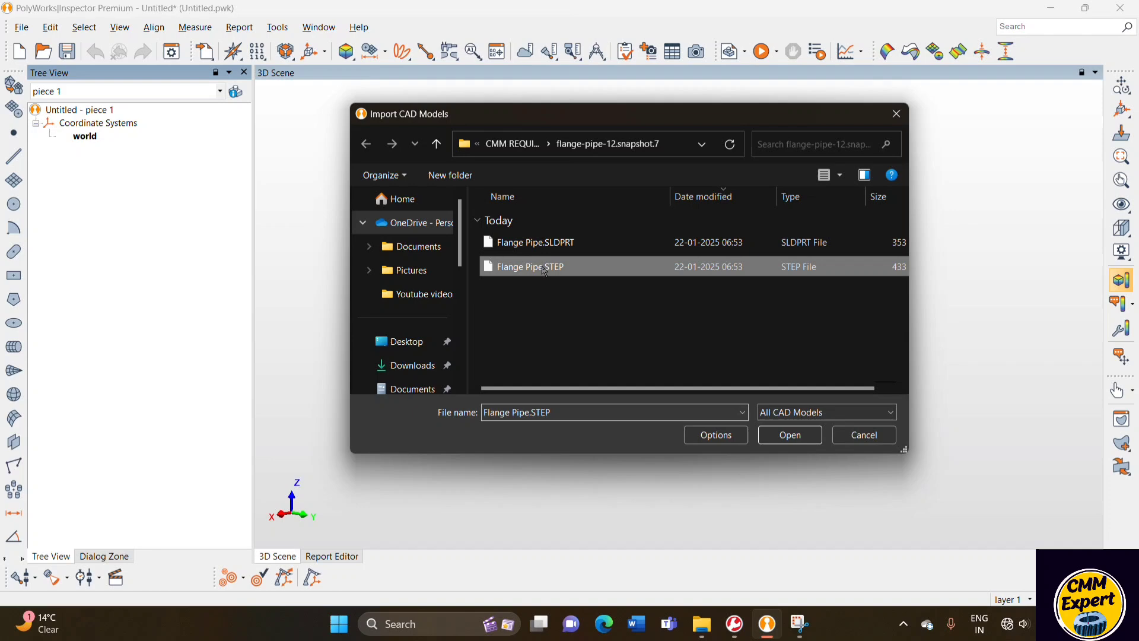
pyautogui.click(819, 444)
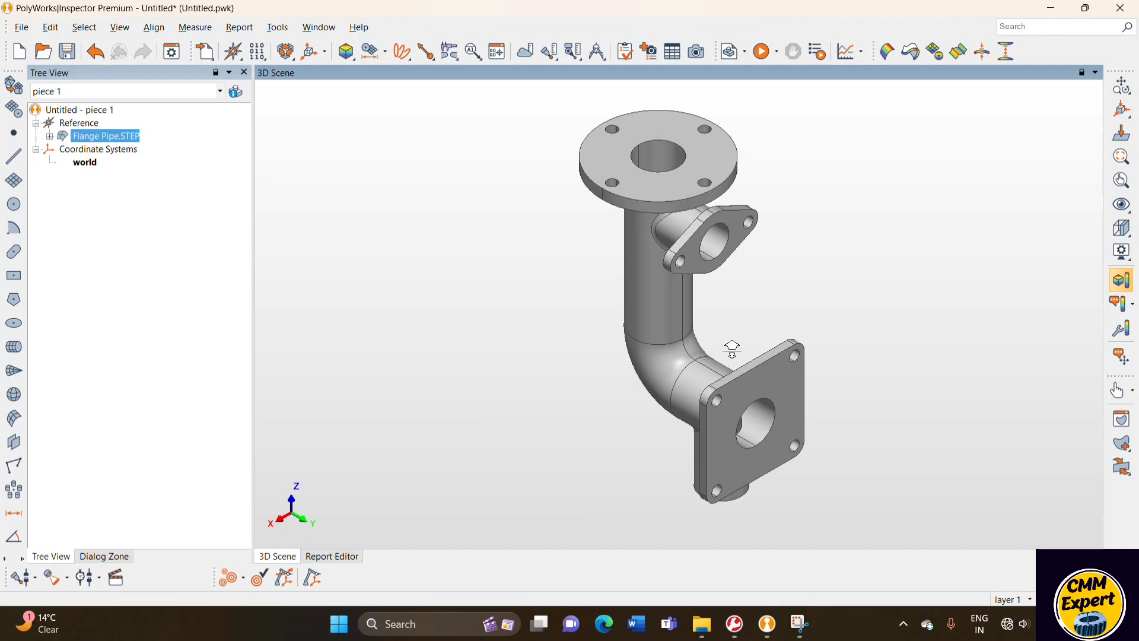
# - Enlarge the flange pipe in the view and enter Pick on CAD Model feature mode
pyautogui.scroll(2, 732, 356)
pyautogui.moveTo(732, 356); pyautogui.dragTo(674, 381, button='middle')
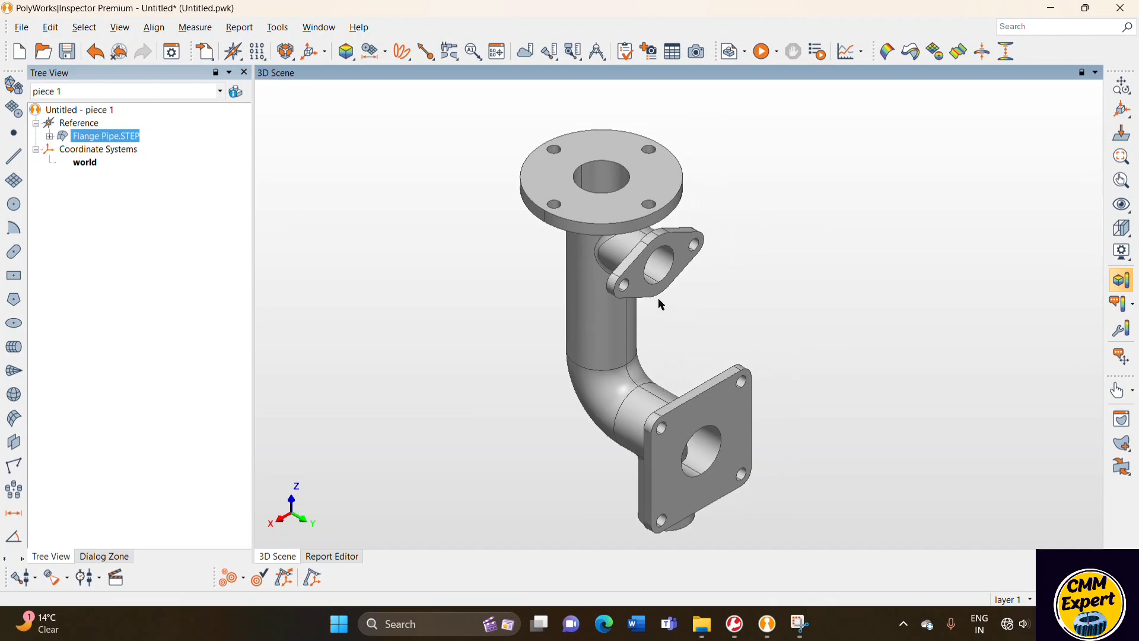
pyautogui.click(20, 116)
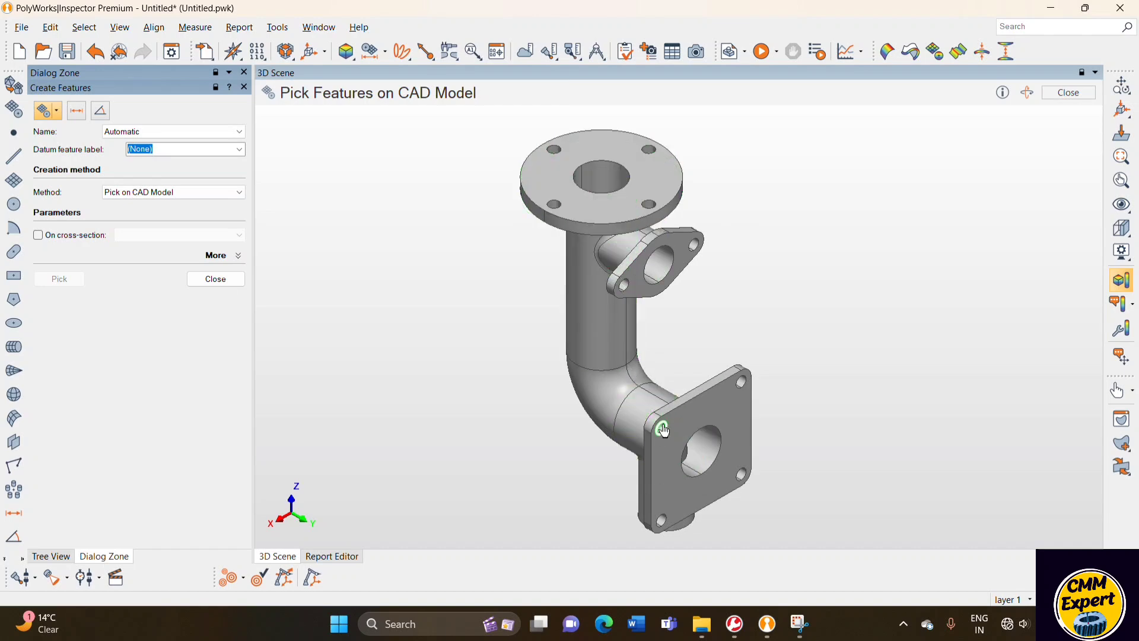
# - Pick plane 1 on the top flange face, plane 2 on the bottom face, and circle 1 on the side bore
pyautogui.click(622, 212)
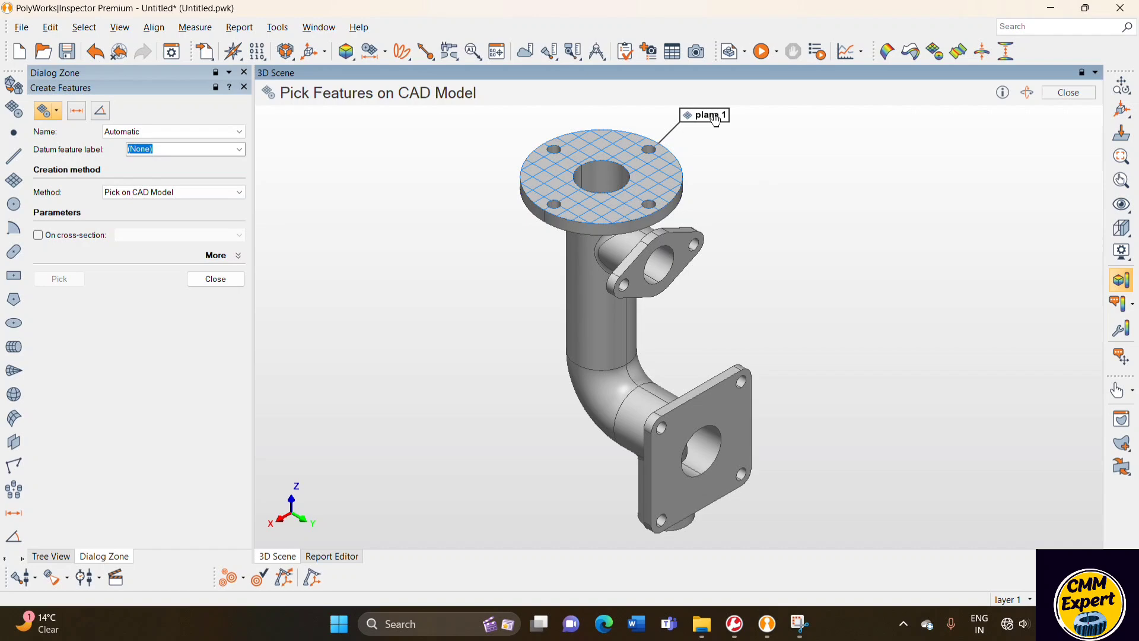
pyautogui.click(731, 414)
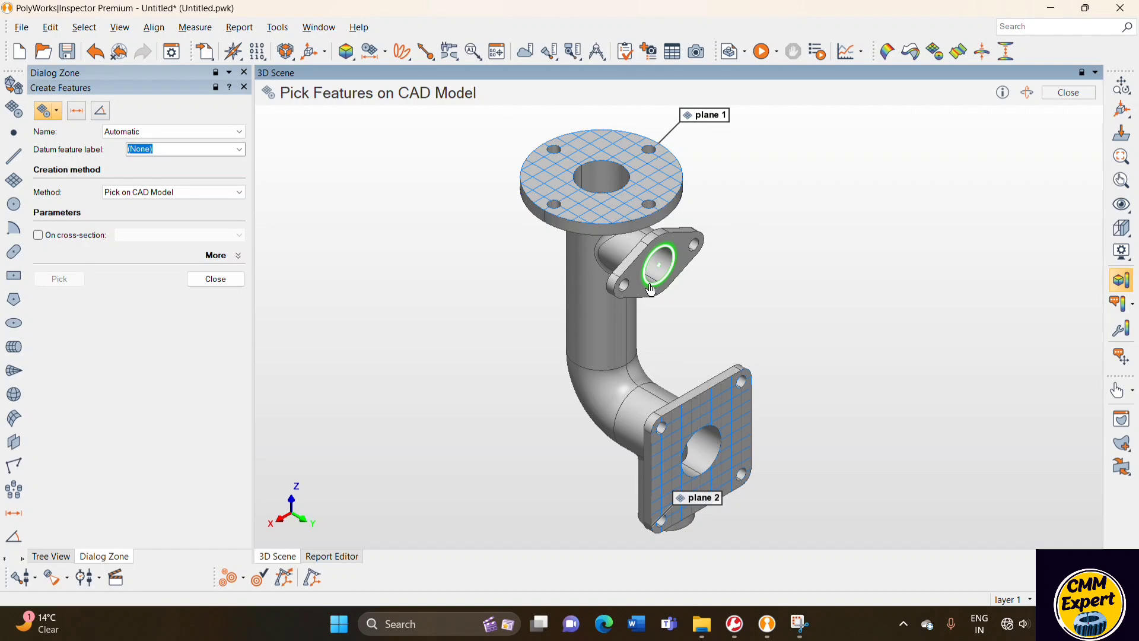
pyautogui.click(651, 289)
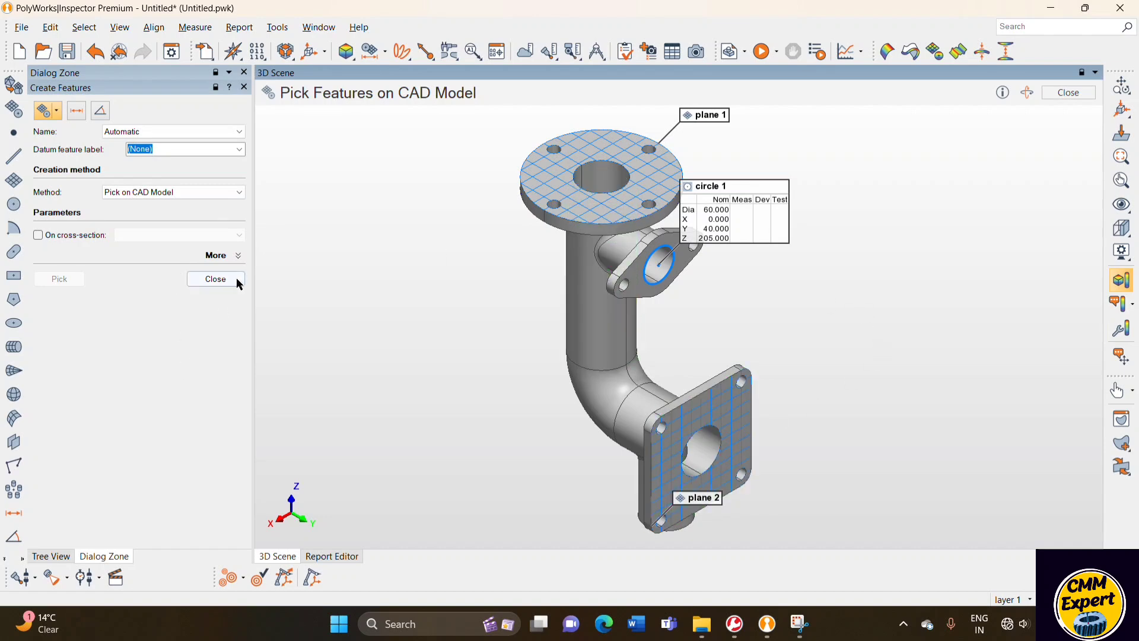
# - Create distance 1 (375 mm) with plane 1 as reference and plane 2 as feature
pyautogui.click(13, 515)
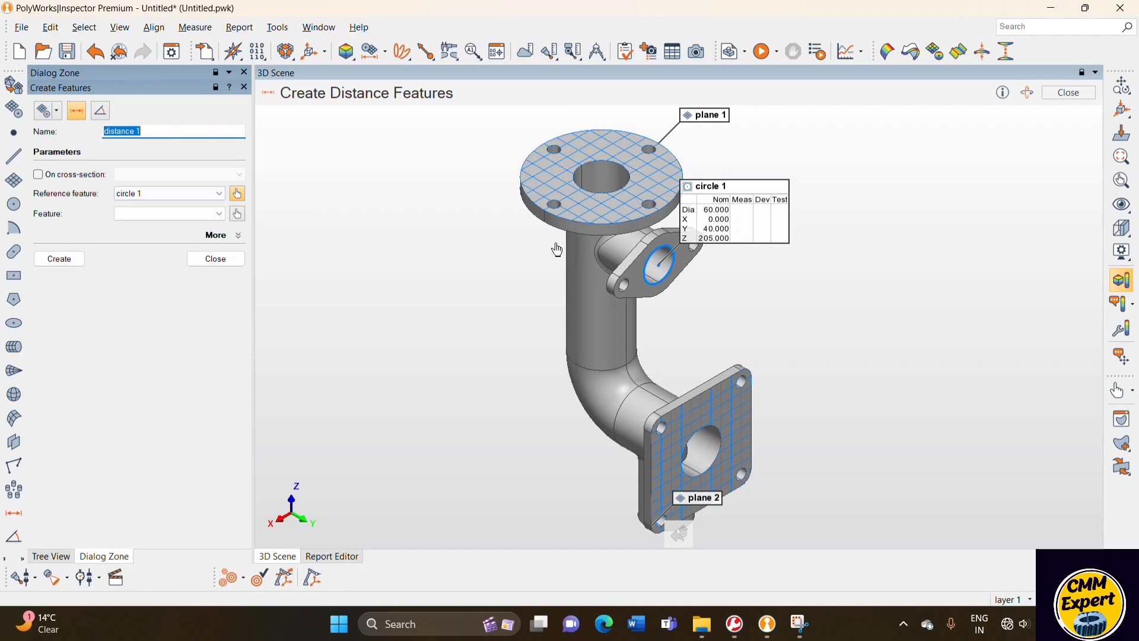
pyautogui.click(581, 221)
pyautogui.click(650, 460)
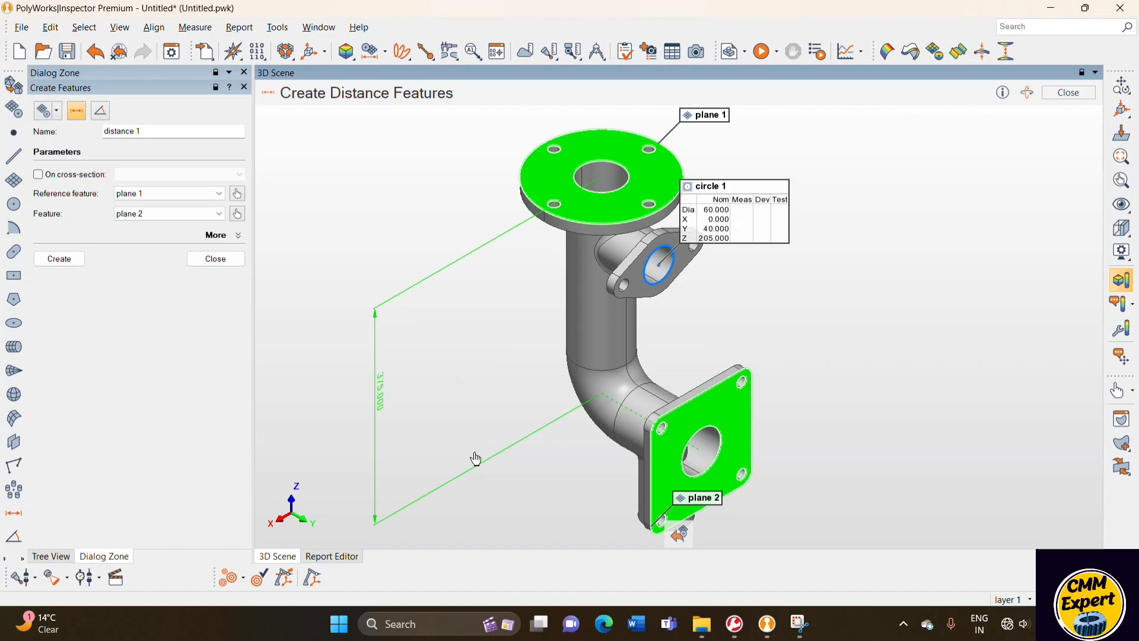
pyautogui.click(475, 462)
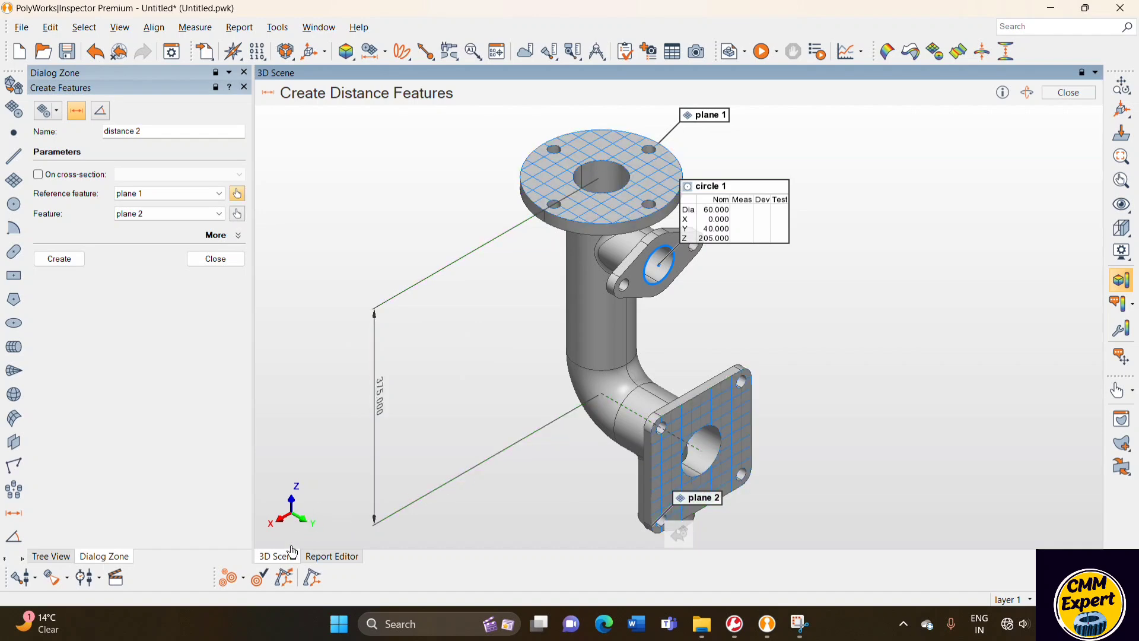
# - Check the distance from front and oblique views, then close the distance tool
pyautogui.click(302, 525)
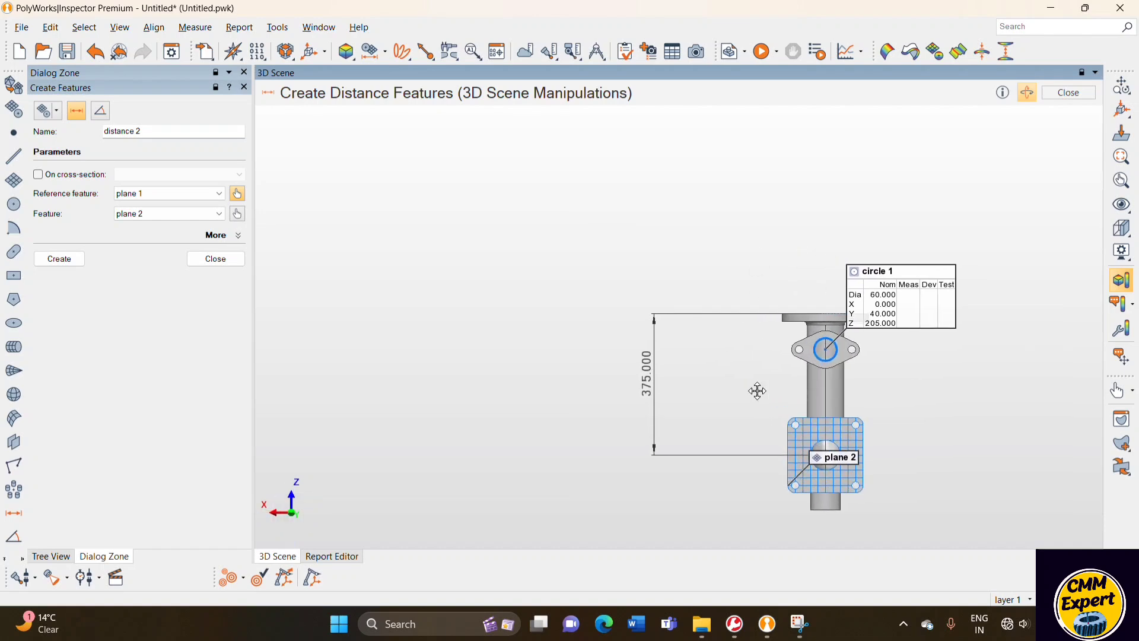
pyautogui.scroll(2, 679, 396)
pyautogui.moveTo(679, 396); pyautogui.dragTo(702, 363)
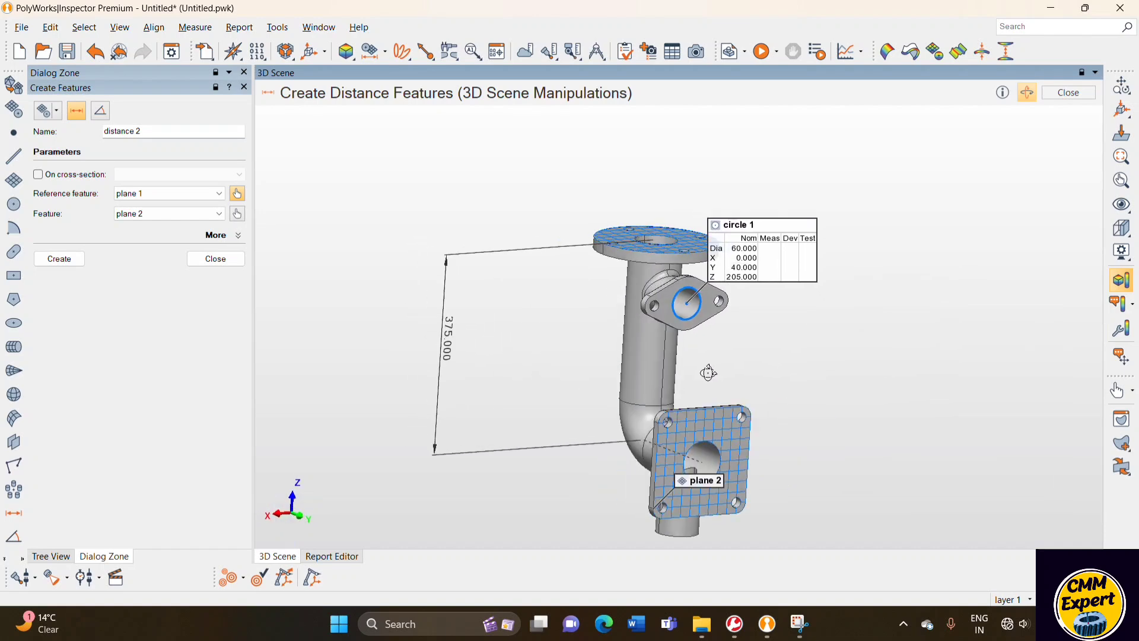
pyautogui.click(217, 258)
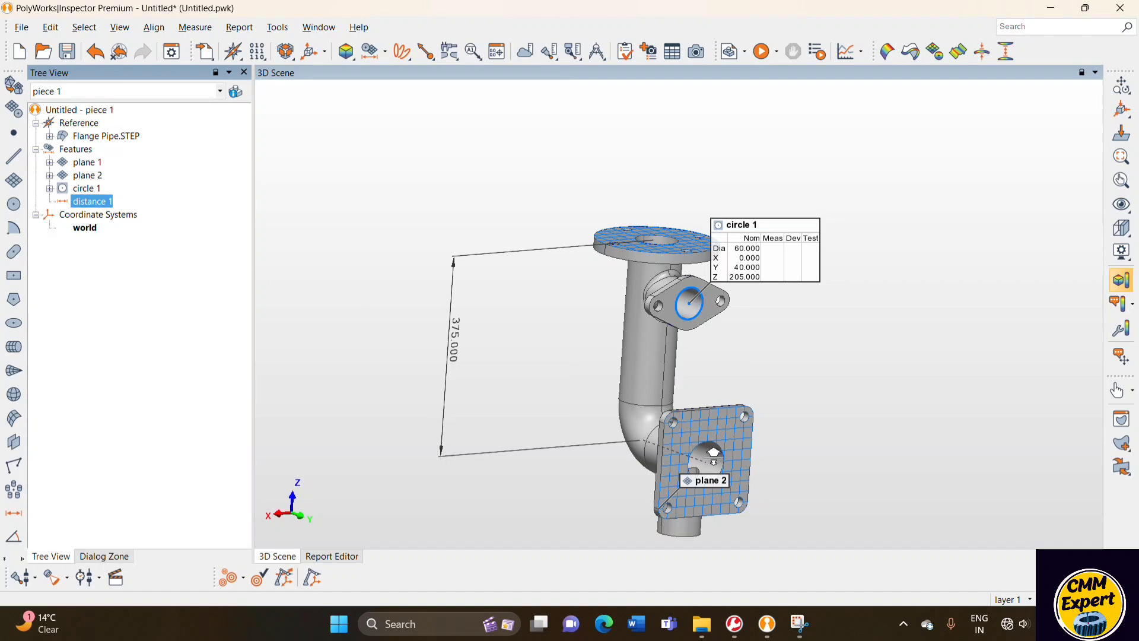
pyautogui.scroll(2, 714, 384)
pyautogui.moveTo(711, 381); pyautogui.dragTo(737, 333, button='middle')
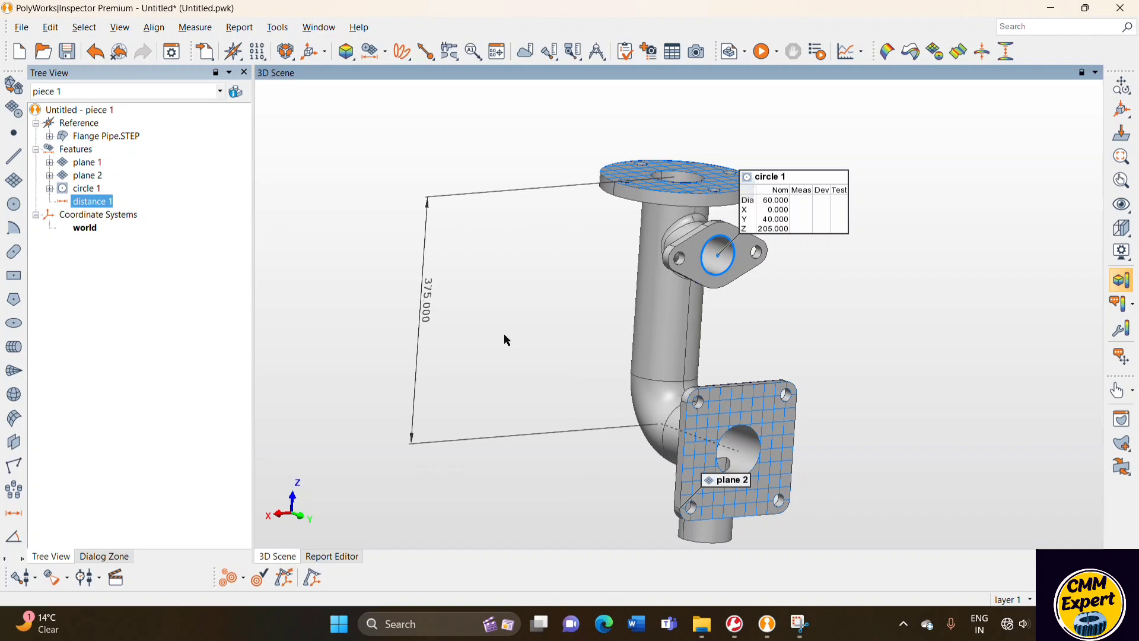
pyautogui.moveTo(614, 326); pyautogui.dragTo(663, 411)
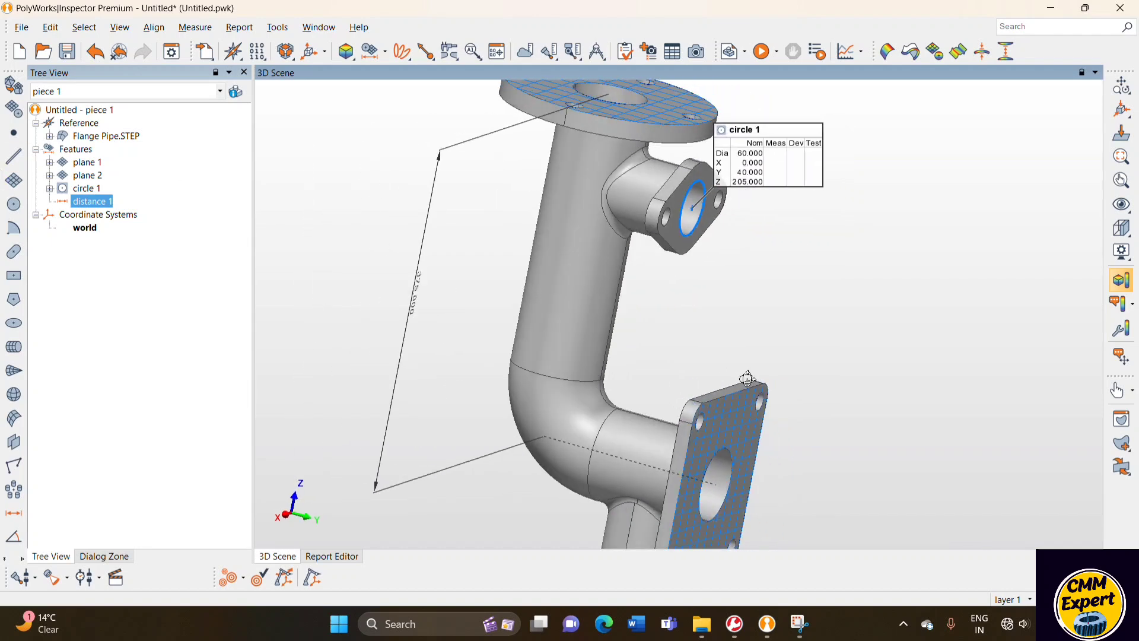
pyautogui.scroll(-3, 664, 413)
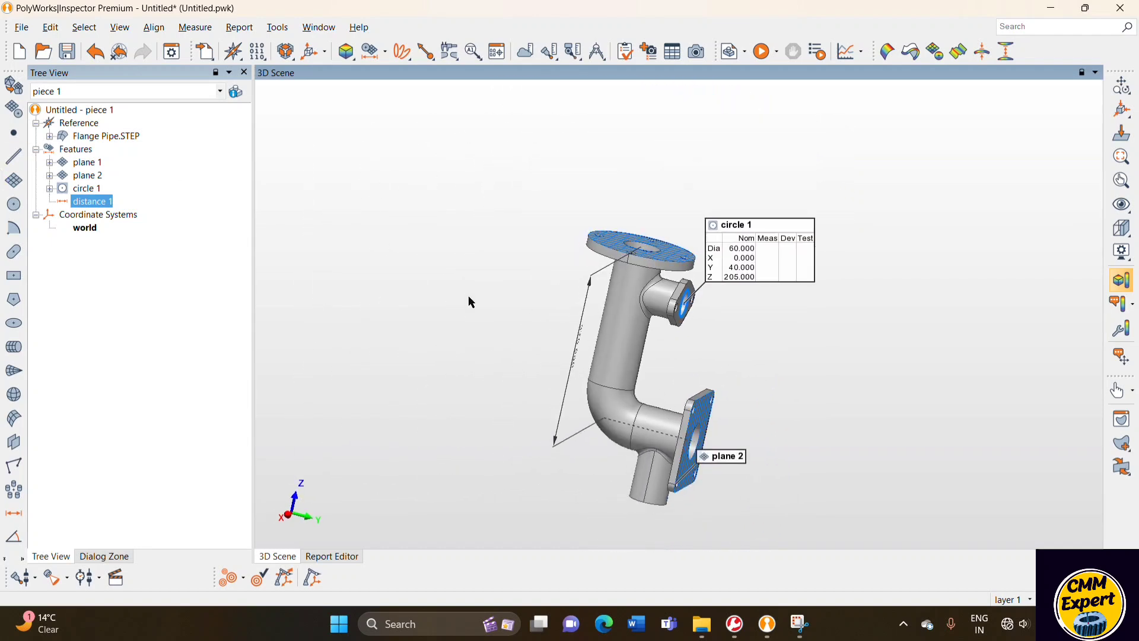
pyautogui.scroll(2, 692, 350)
pyautogui.scroll(2, 682, 344)
pyautogui.moveTo(682, 344); pyautogui.dragTo(646, 271)
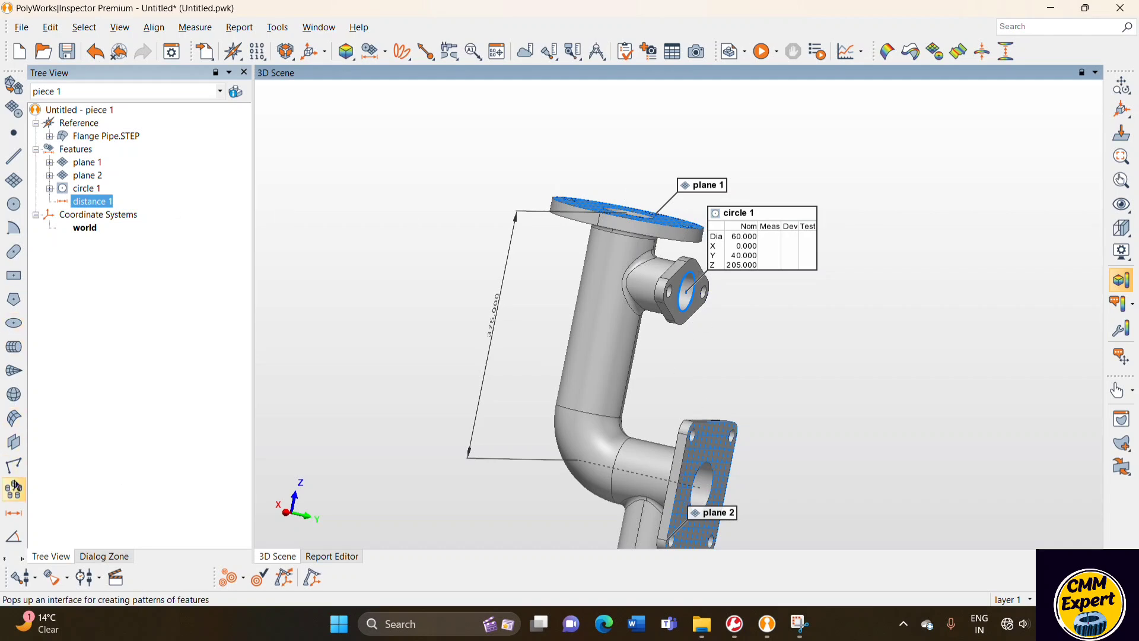
# - Create angle 1 (90°) with plane 1 as reference and plane 2 as feature
pyautogui.click(15, 537)
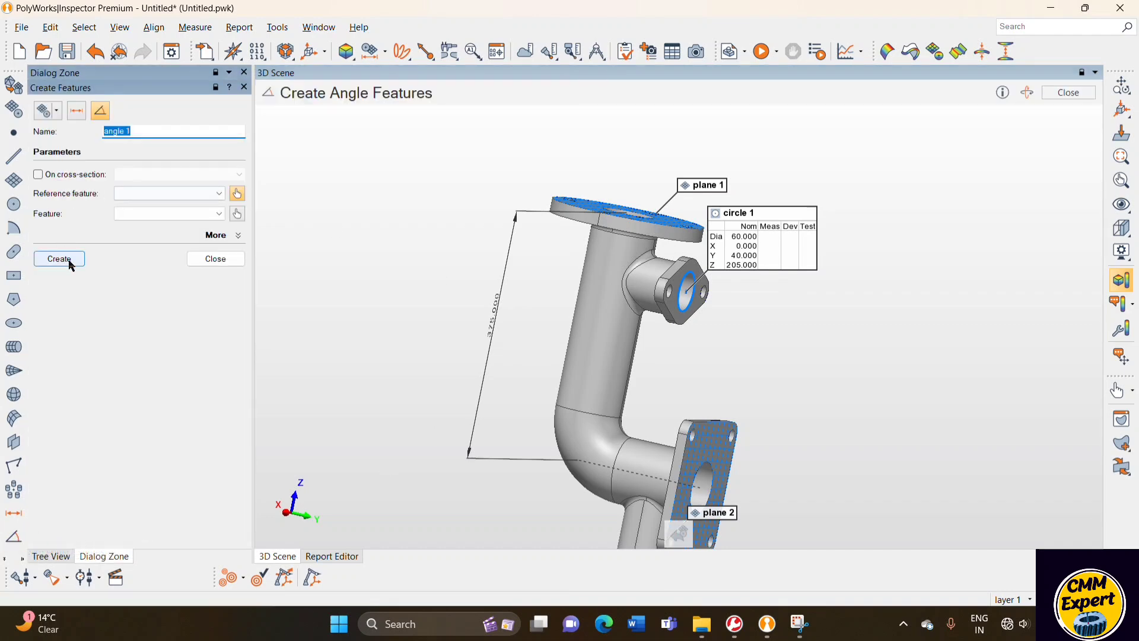
pyautogui.click(676, 231)
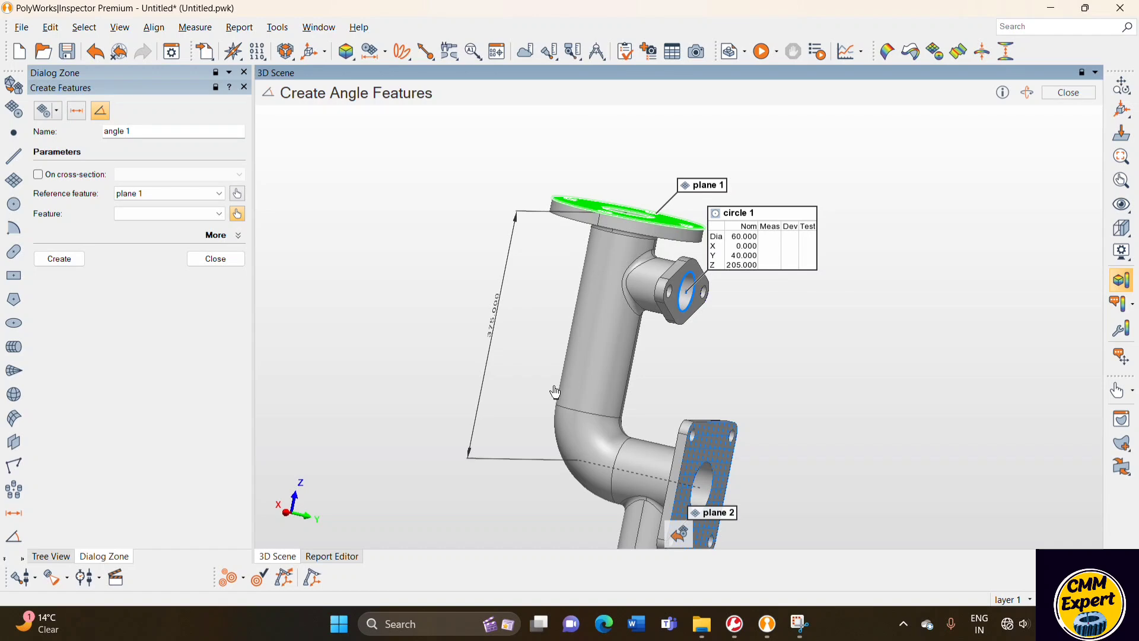
pyautogui.click(700, 466)
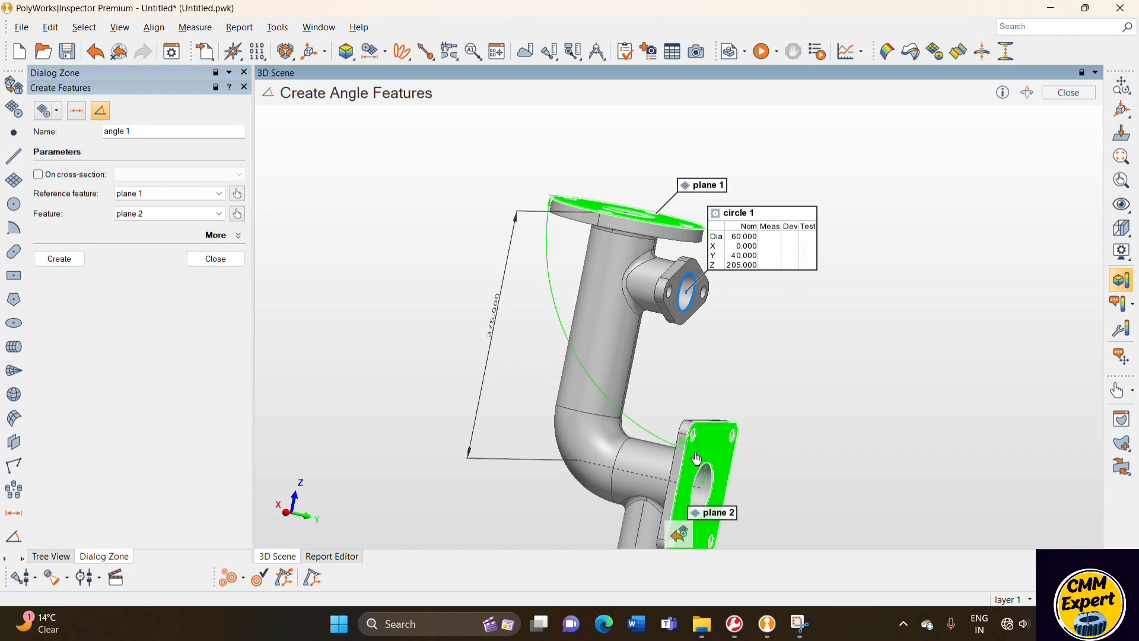
pyautogui.click(449, 442)
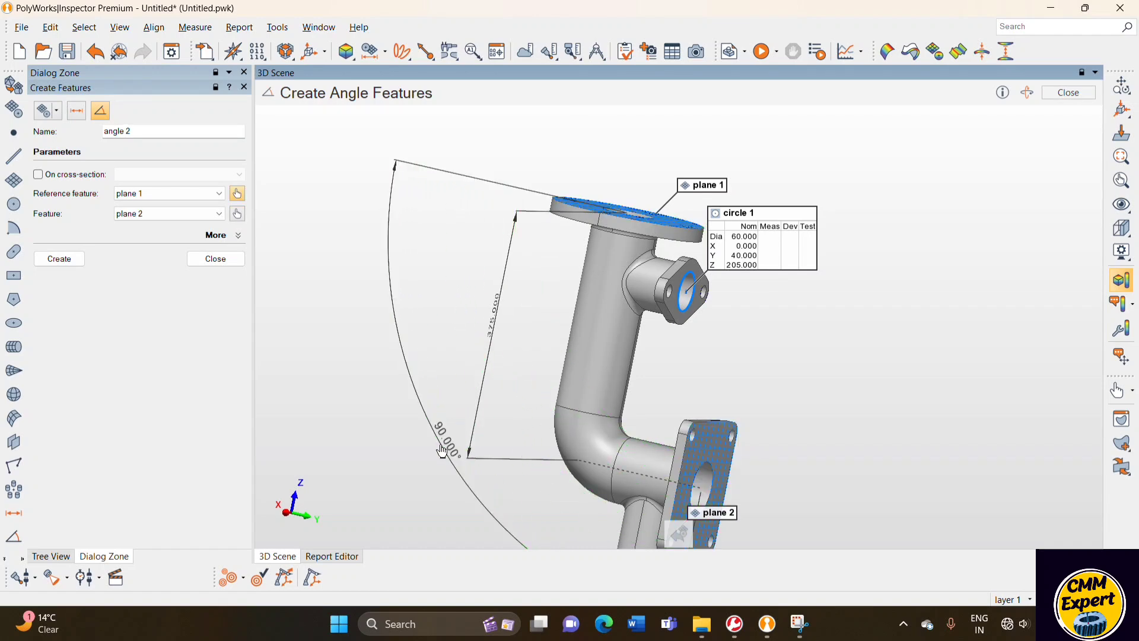
# - Inspect the angle from side and oblique views, then close the angle tool
pyautogui.scroll(-2, 489, 482)
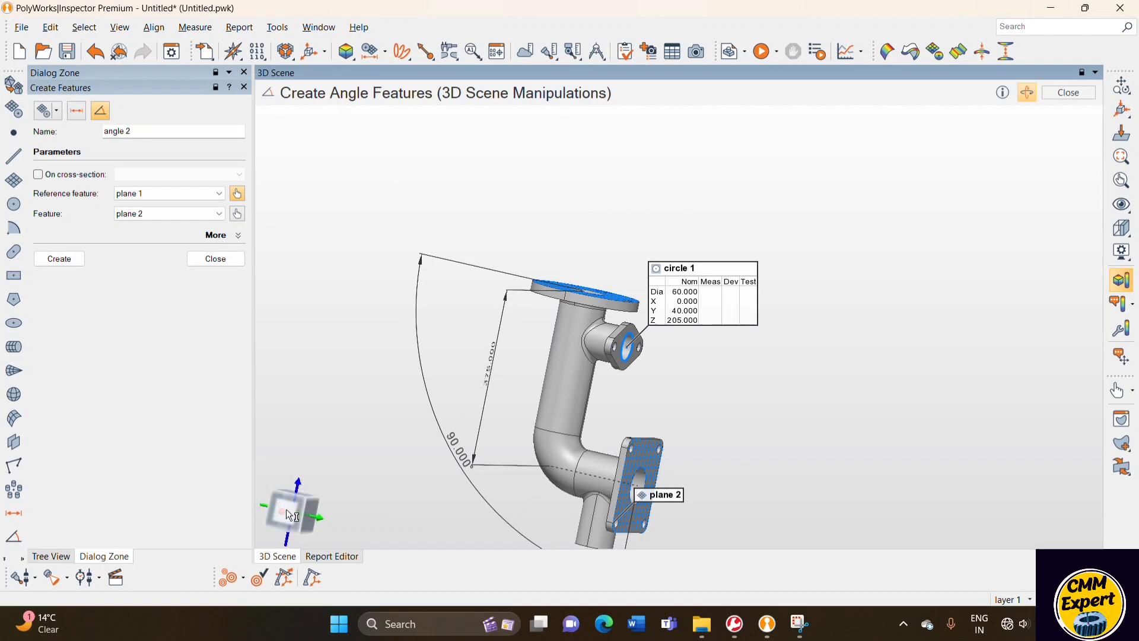
pyautogui.click(287, 509)
pyautogui.scroll(2, 658, 405)
pyautogui.scroll(1, 658, 405)
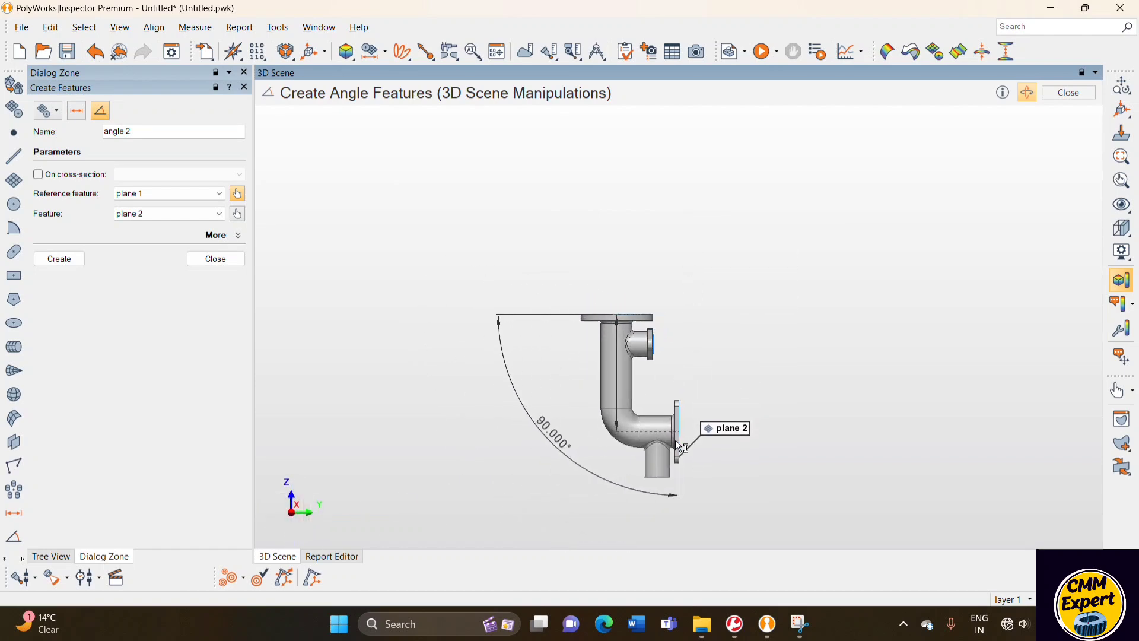
pyautogui.scroll(2, 659, 439)
pyautogui.moveTo(662, 481)
pyautogui.mouseDown(button='middle')
pyautogui.moveTo(712, 338)
pyautogui.moveTo(735, 374)
pyautogui.mouseUp(button='middle')
pyautogui.scroll(3, 716, 320)
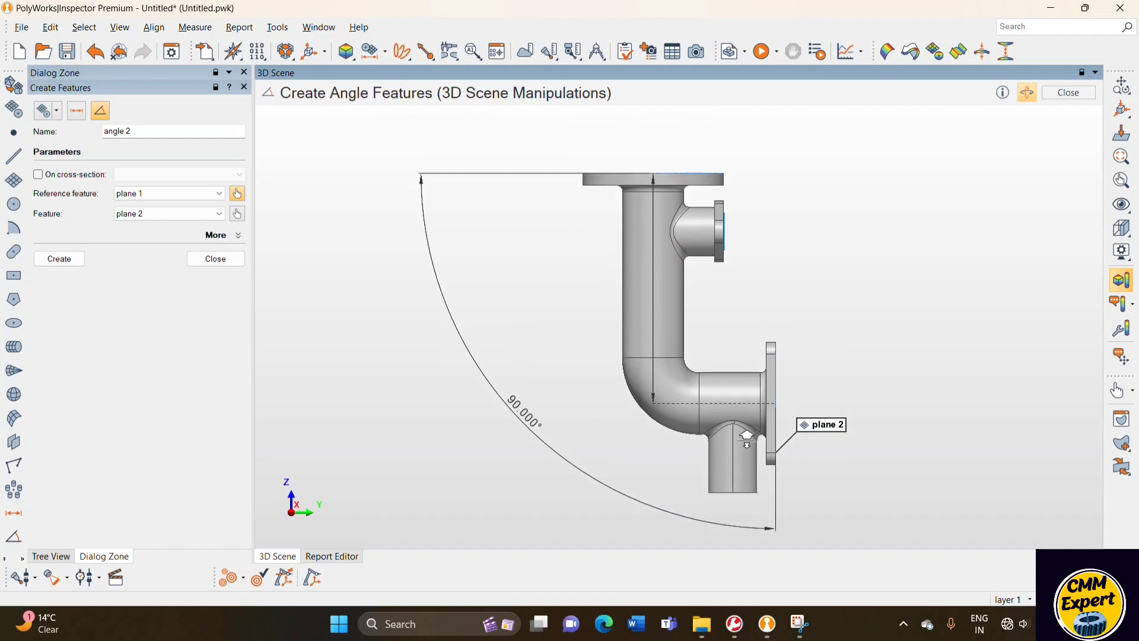
pyautogui.scroll(1, 747, 445)
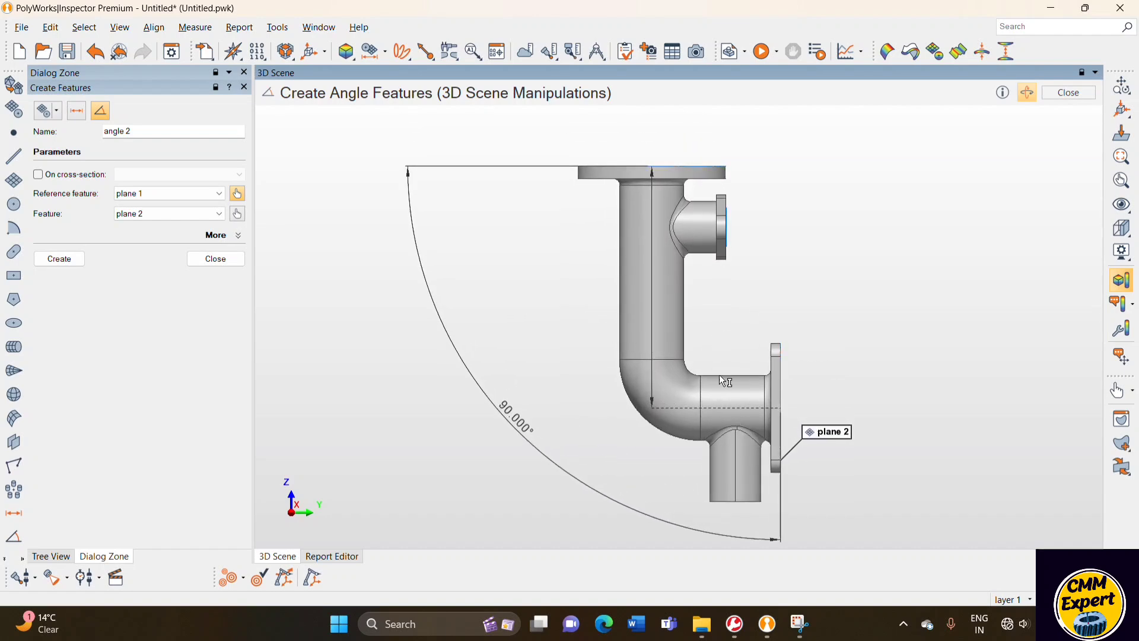
pyautogui.moveTo(724, 369)
pyautogui.mouseDown()
pyautogui.moveTo(691, 360)
pyautogui.moveTo(673, 371)
pyautogui.mouseUp()
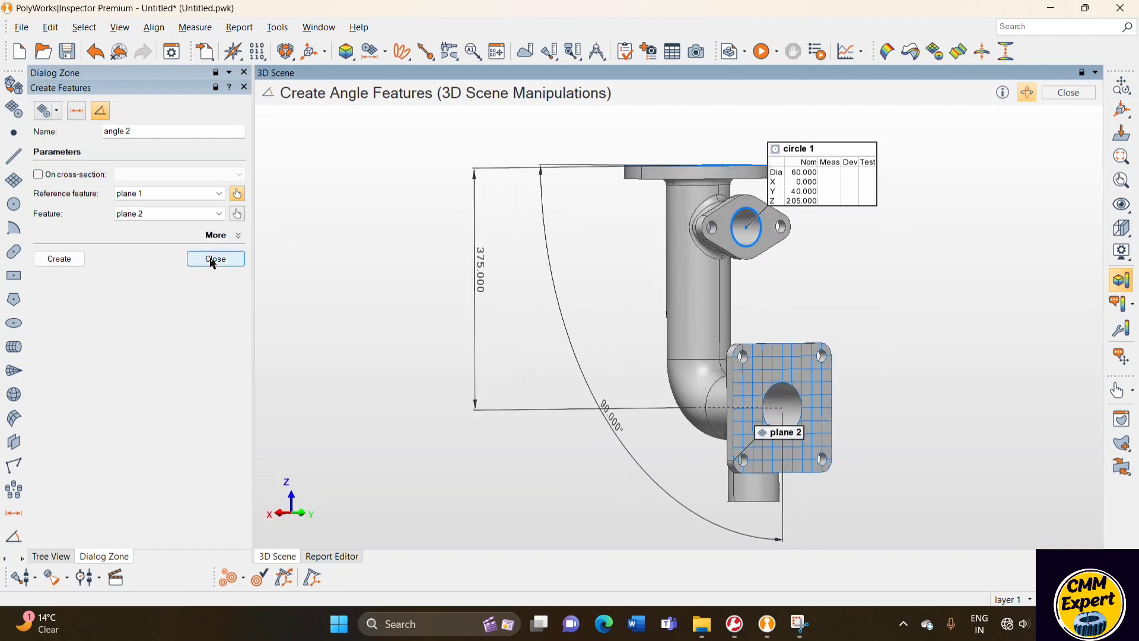
pyautogui.click(216, 258)
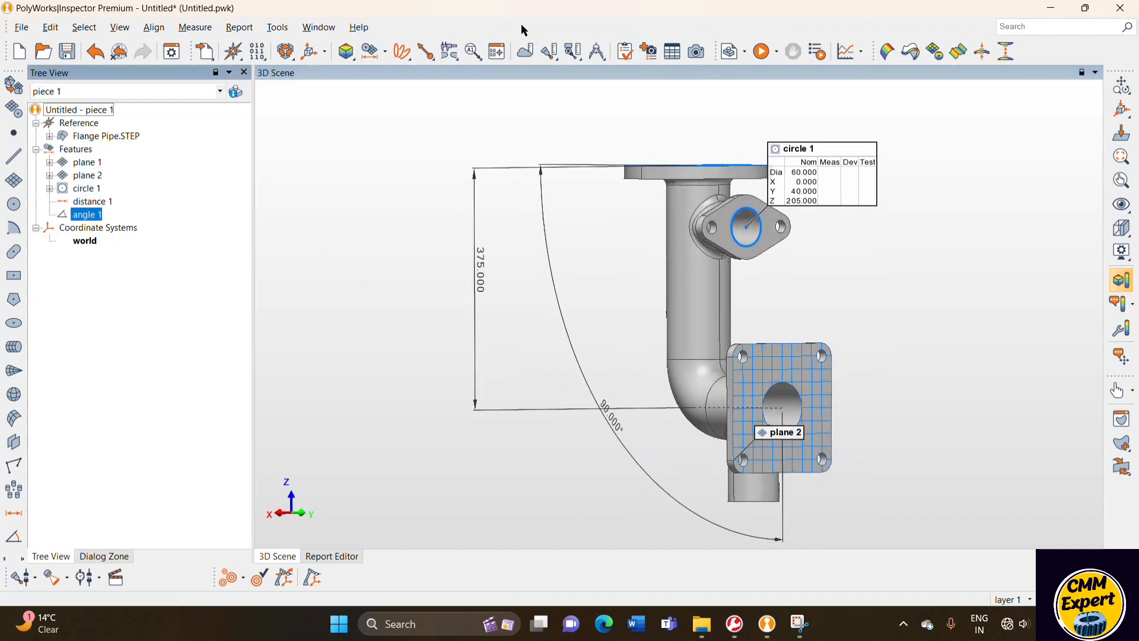